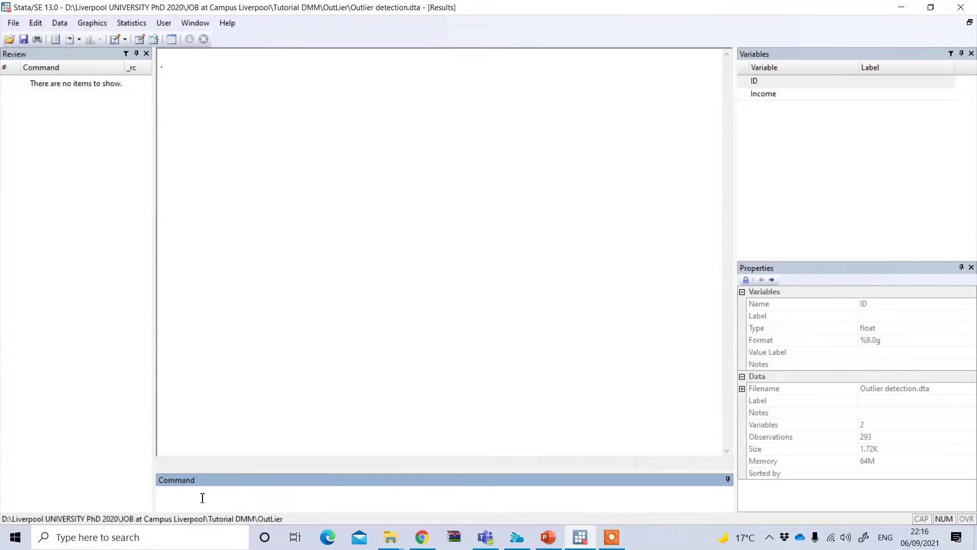
- Draw a box plot with graph box Income, showing outliers near 175–180 and below 10
text(graph box)
click(744, 95)
click(278, 501)
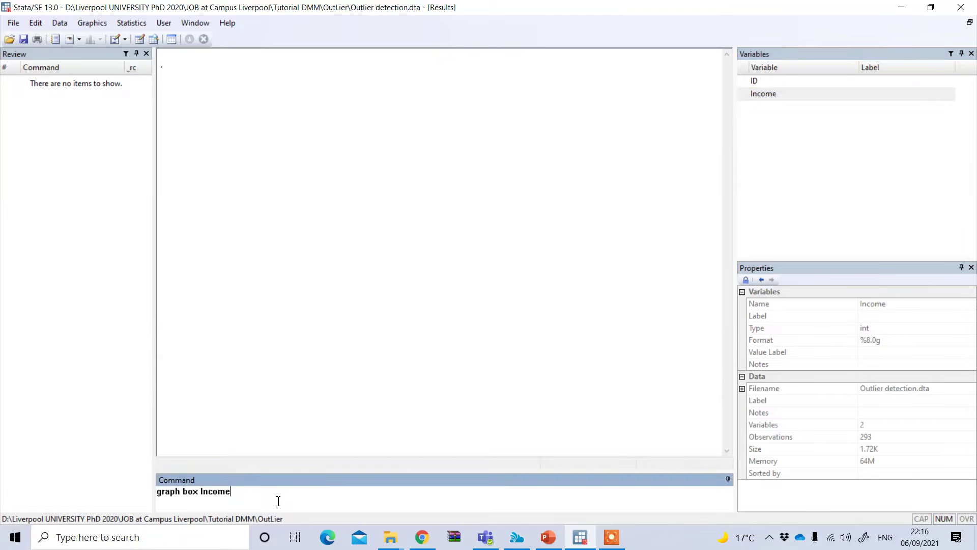
key(Return)
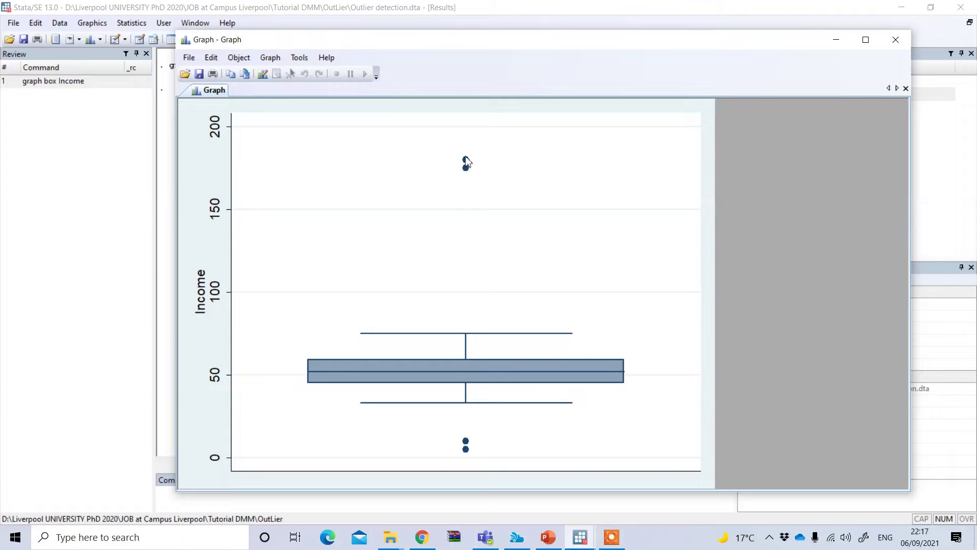
- Close the box plot and enter, without running, graph box Income, mark(1, mlabel(ID))
click(906, 42)
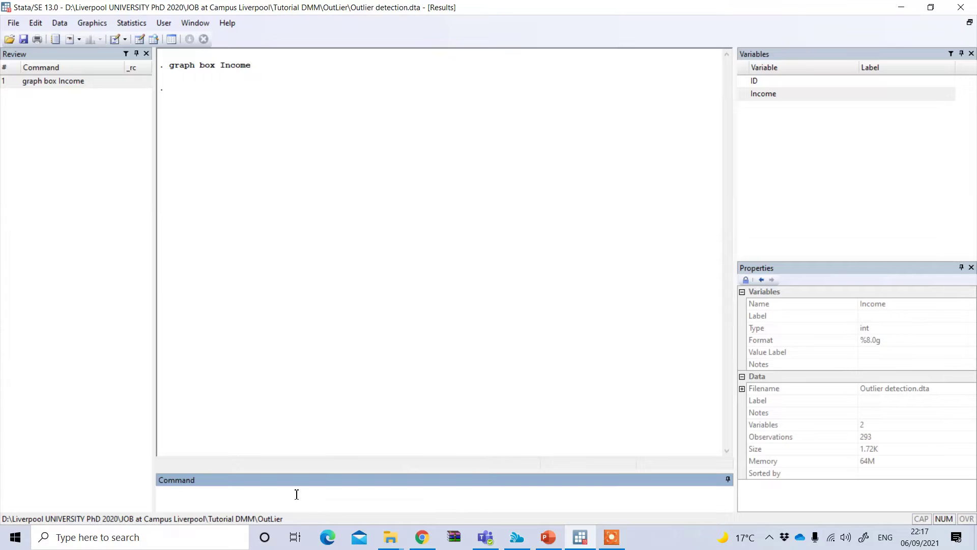
text(graph box)
double_click(744, 95)
click(253, 493)
text(, mark)
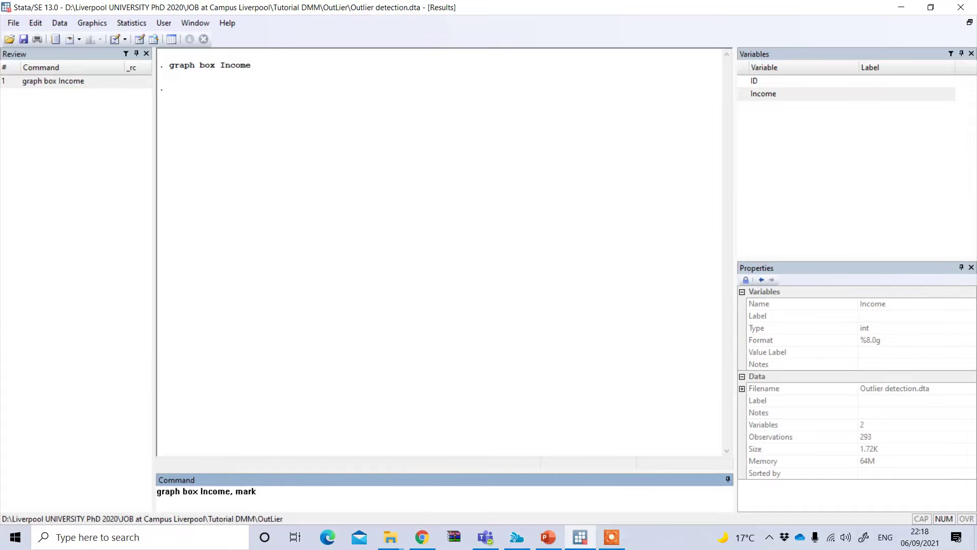
text( (1, mlabel ()
mouse_move(743, 84)
click(743, 84)
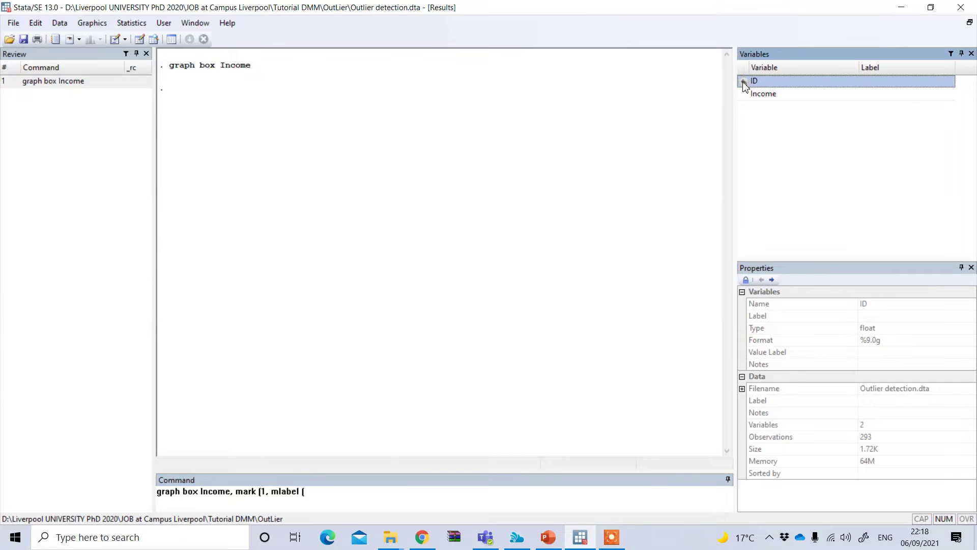
click(329, 500)
text())
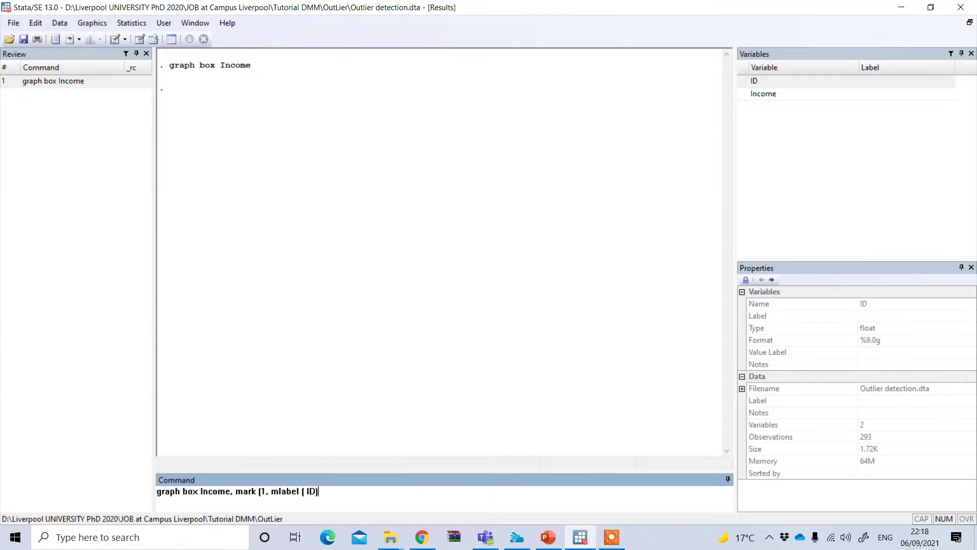
text())
- Run the box plot with outliers labelled 149, 37, 137 and 42, then minimize it
key(Return)
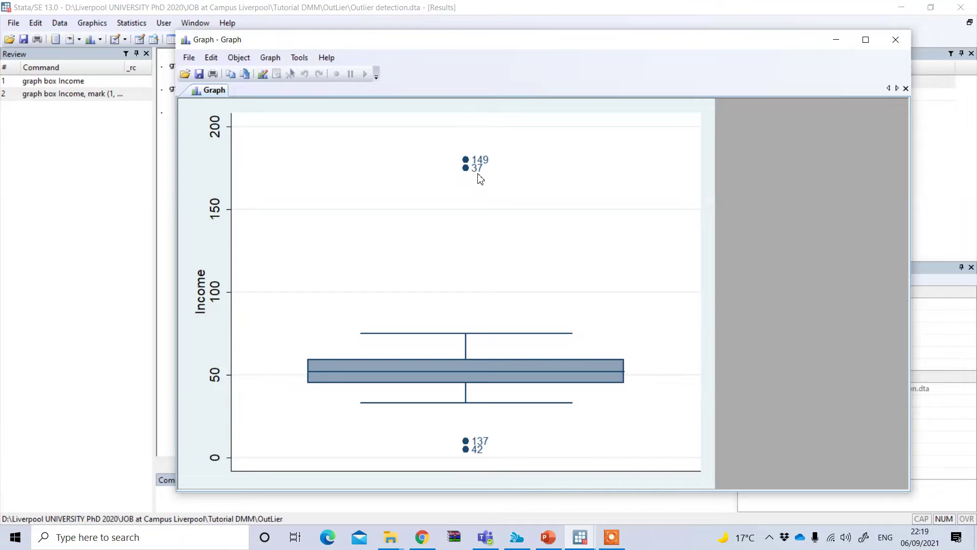
click(835, 40)
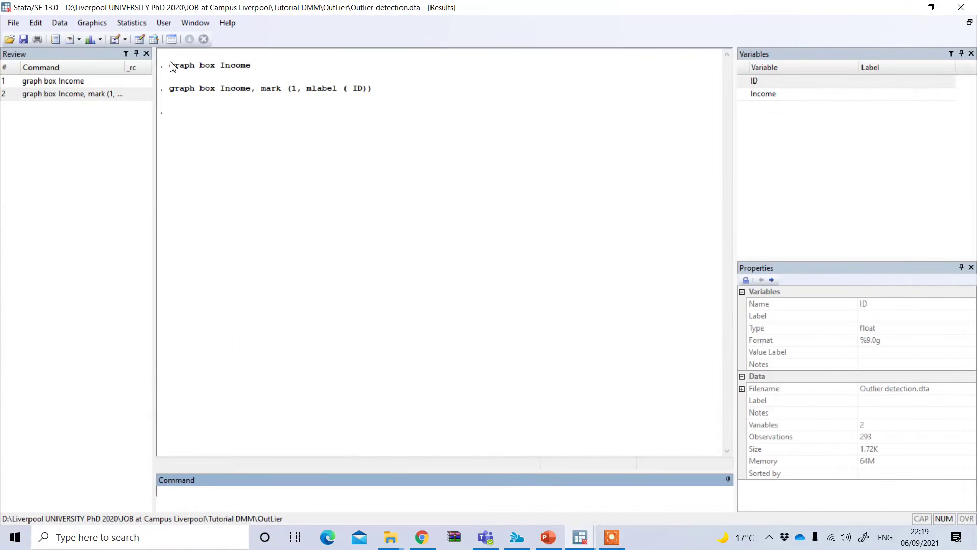
click(154, 40)
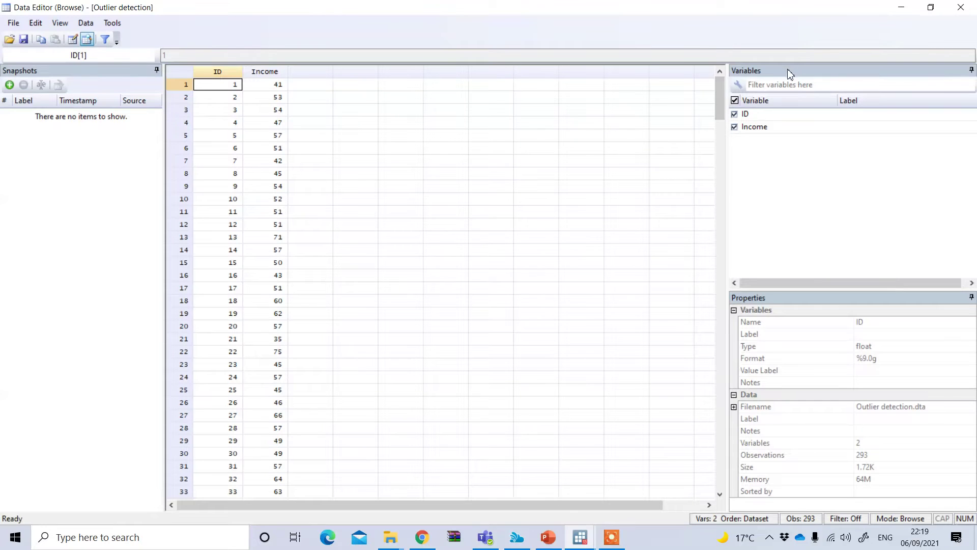
drag(720, 87, 719, 103)
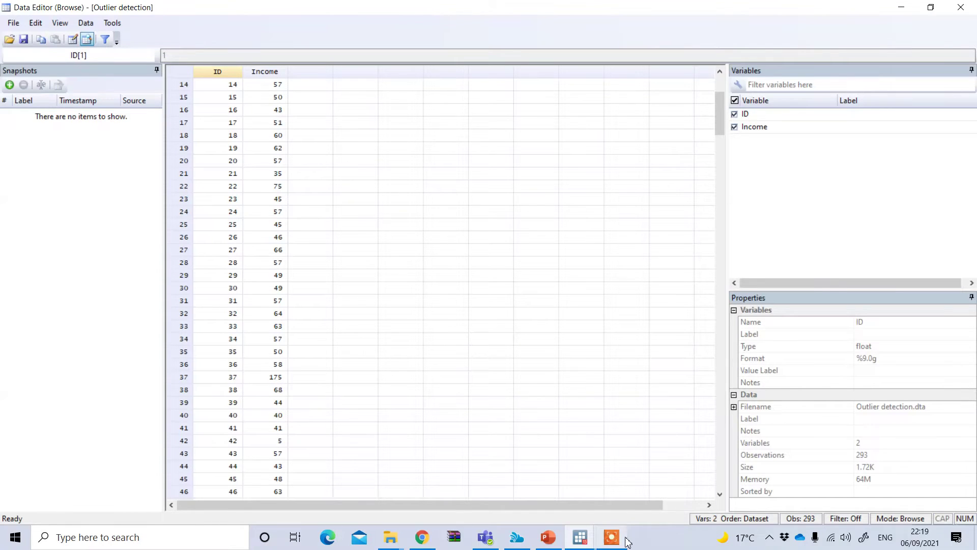
mouse_move(585, 539)
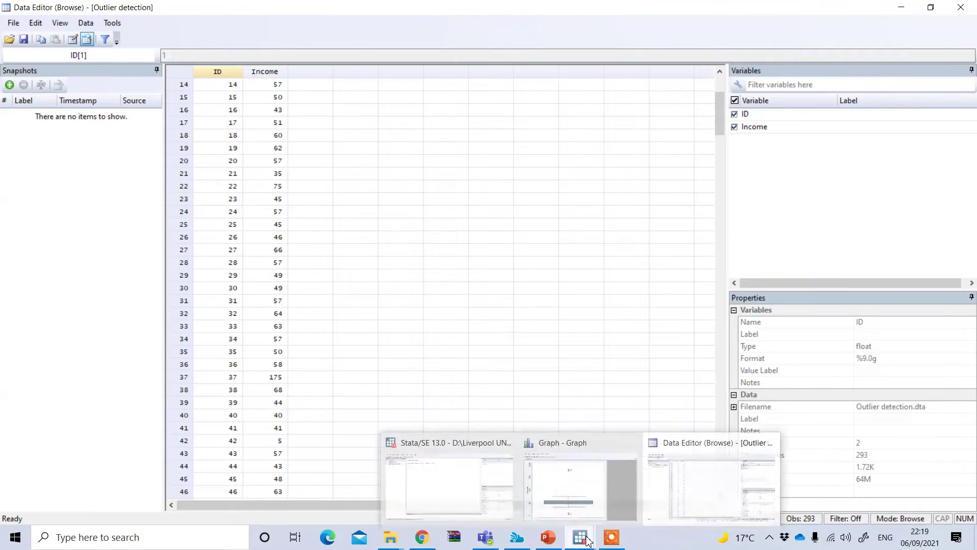
mouse_move(598, 491)
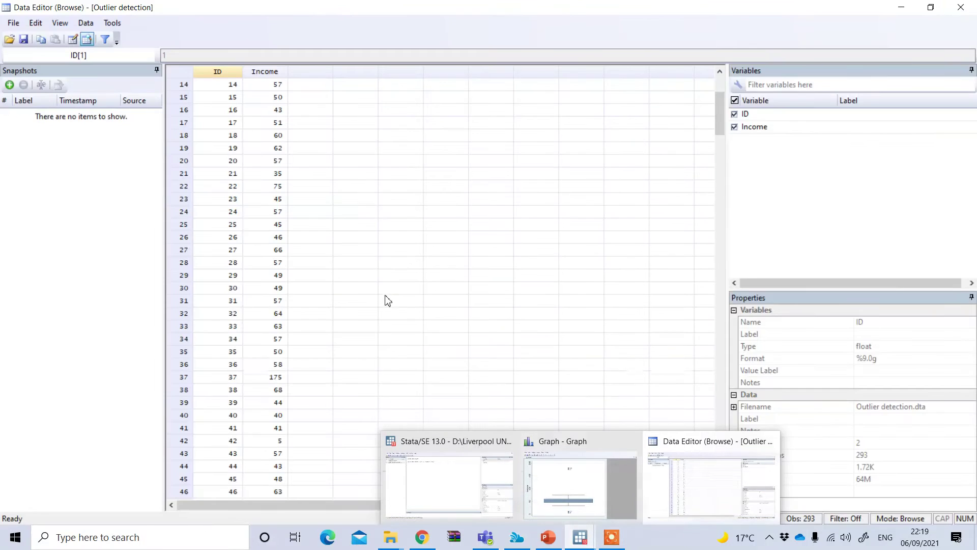
drag(718, 120, 695, 232)
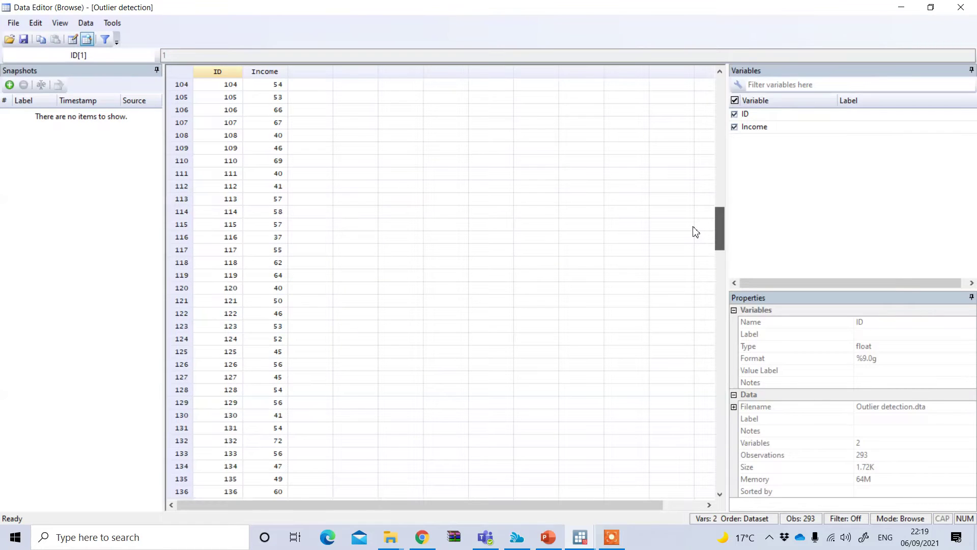
drag(696, 232, 695, 249)
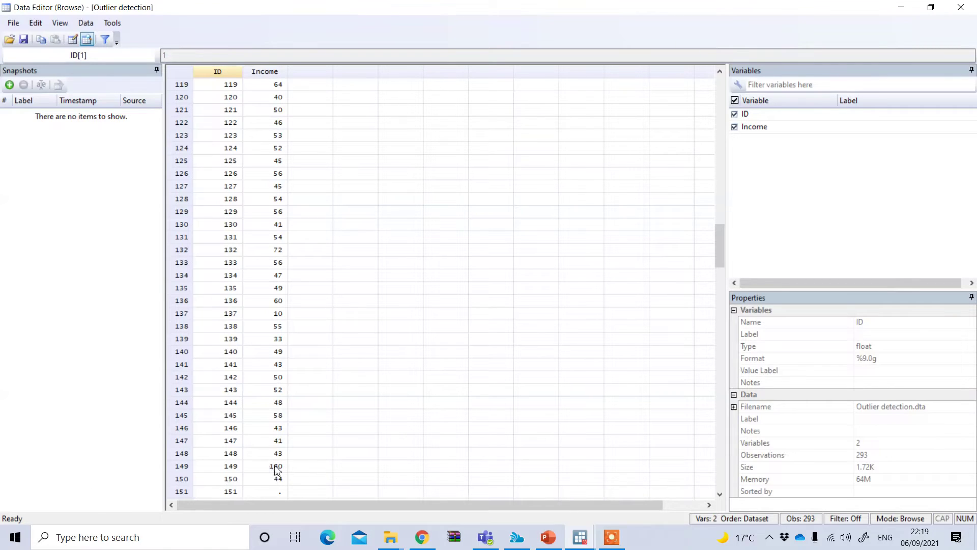
click(961, 7)
mouse_move(580, 537)
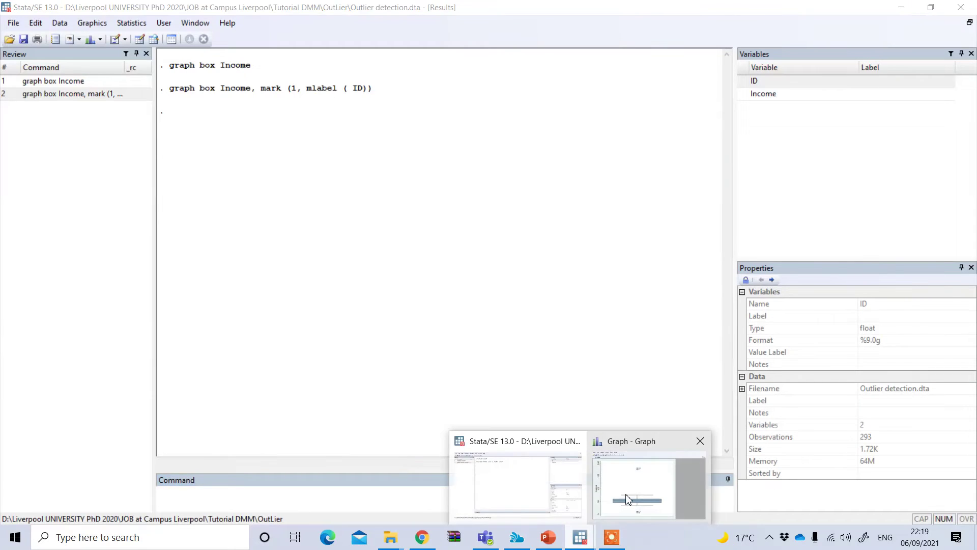
- Restore the ID-labelled Income box plot from the taskbar, then close it
click(643, 491)
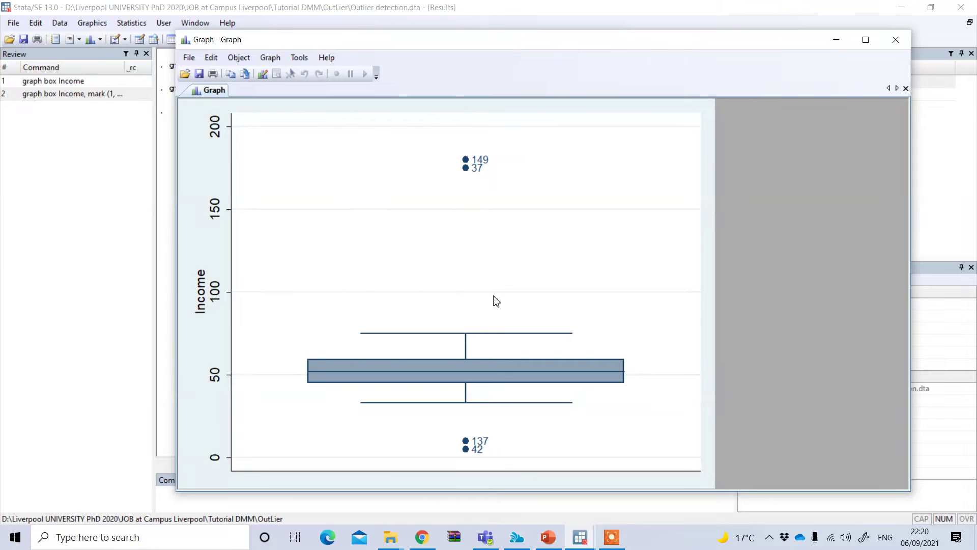
click(903, 41)
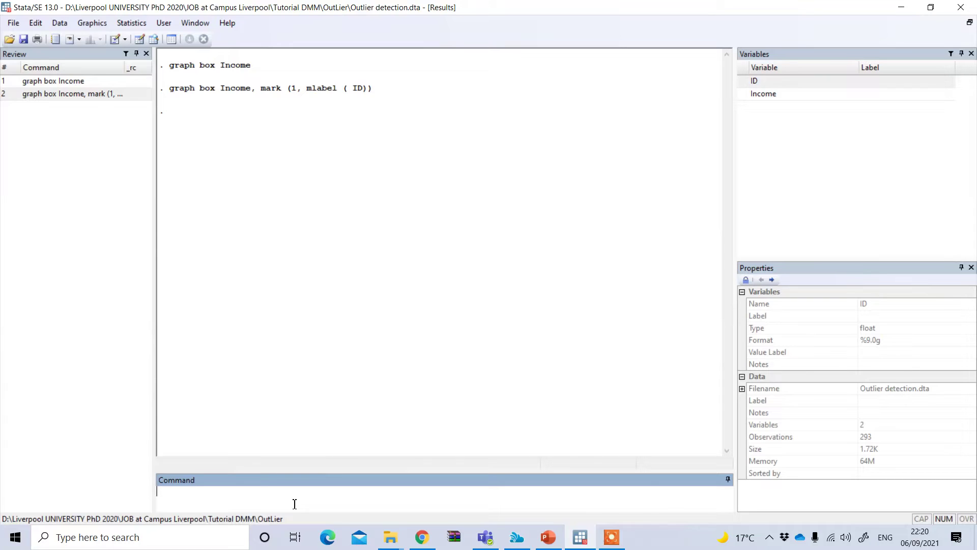
- Attempt a frequency histogram of Income using the capitalized Histogram command
text(Histogram)
click(745, 96)
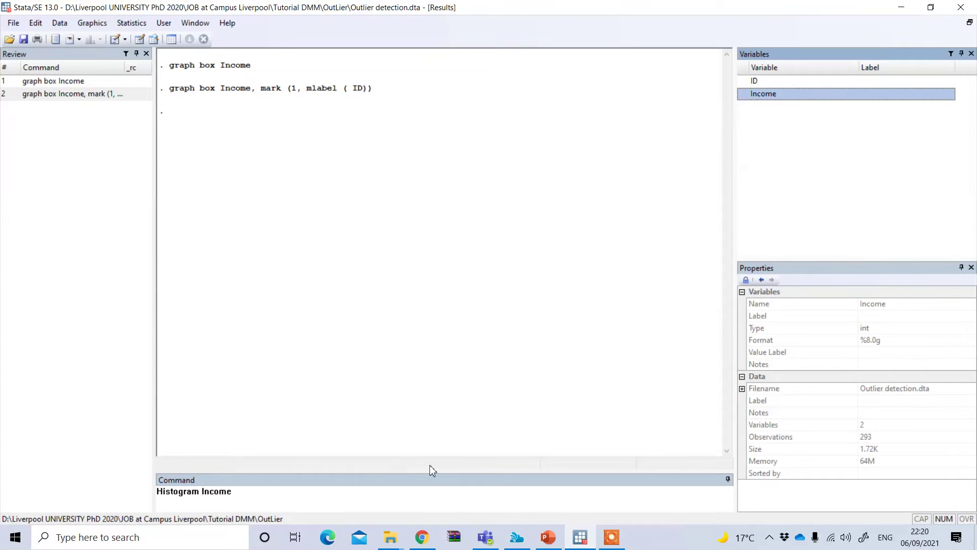
text(,)
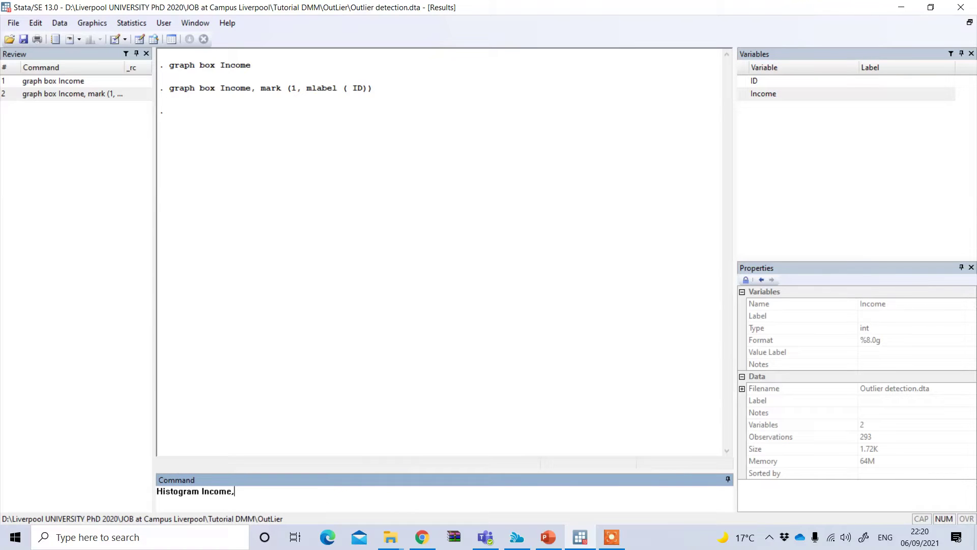
text( frequency)
key(Return)
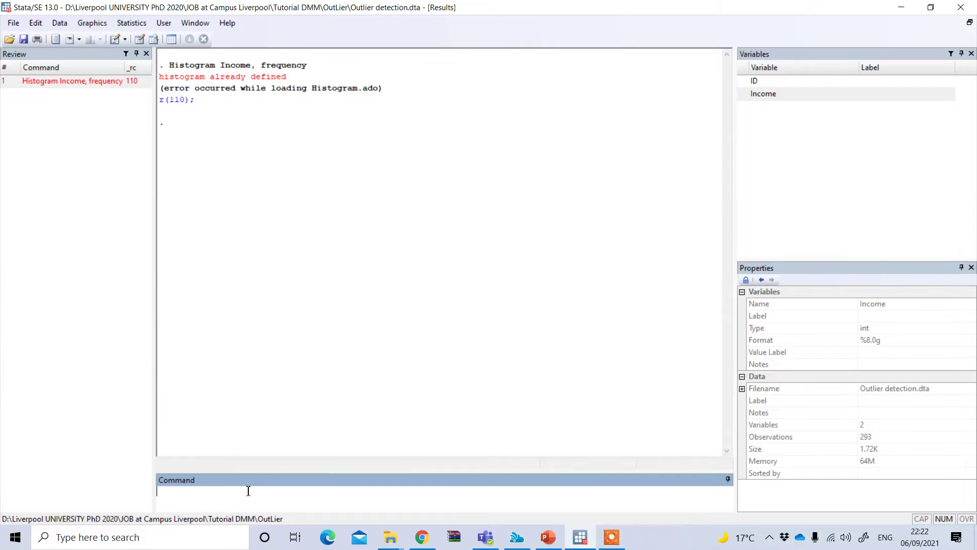
- Run histogram Income, frequency, drawing 12 bins of width 14.58
text(histogram)
click(744, 96)
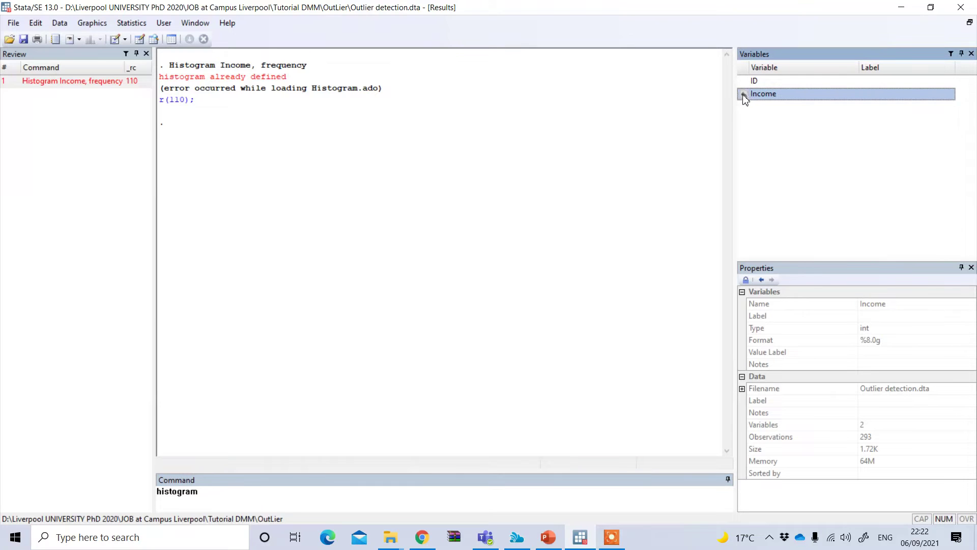
double_click(744, 96)
click(271, 500)
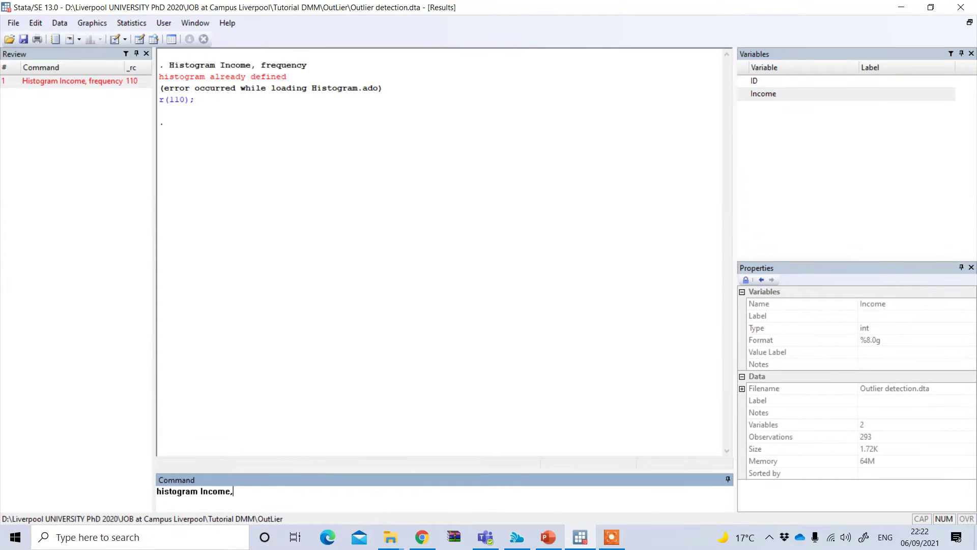
text(, frequency)
drag(162, 496, 157, 496)
click(324, 488)
key(Return)
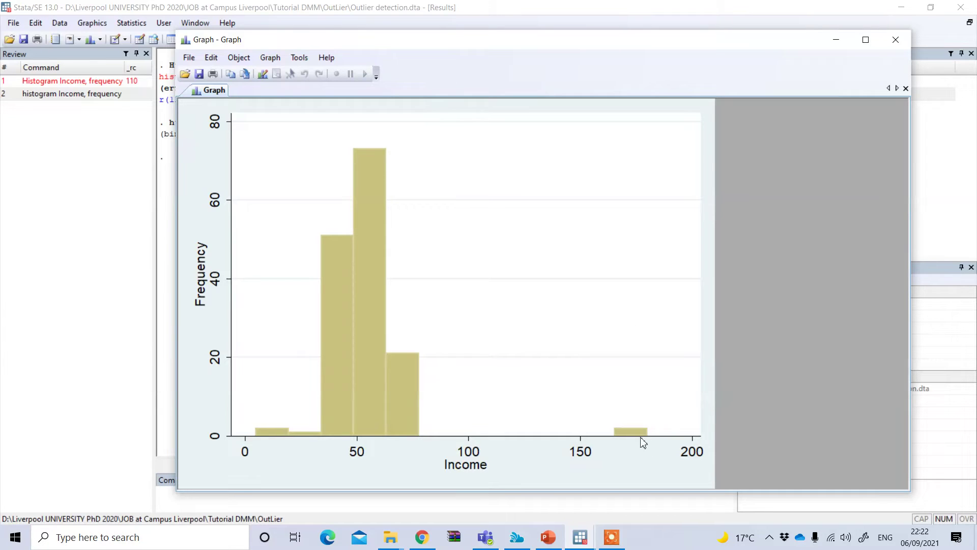
- Close the histogram and clear the Results window with cls
click(892, 49)
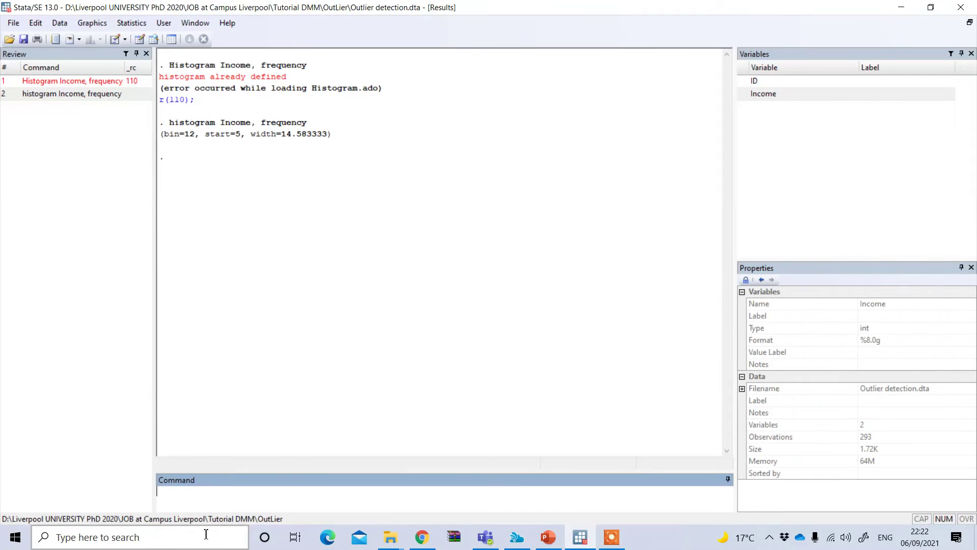
text(cls)
key(Return)
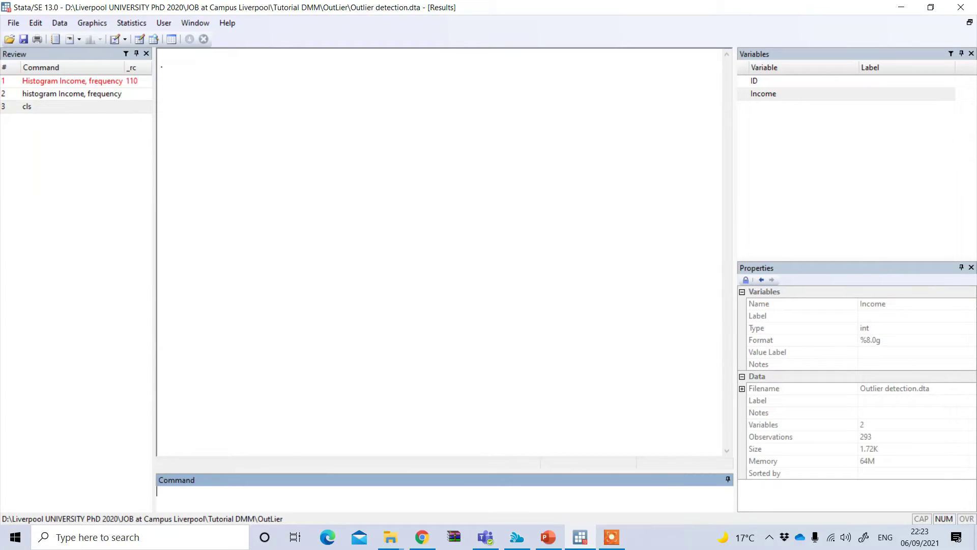
- Draw spikeplot Income to spot isolated values, then close the graph
text(spikeplot)
click(743, 95)
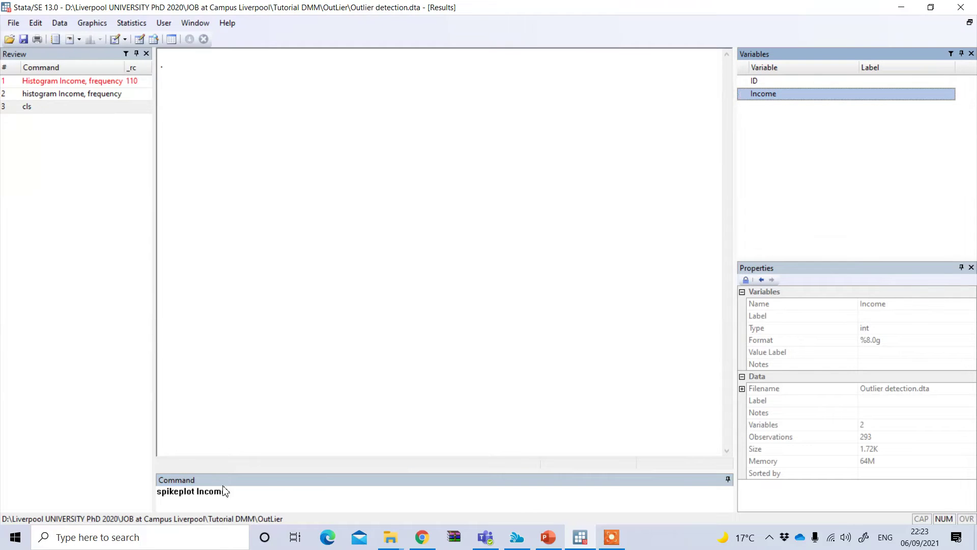
click(280, 491)
key(Return)
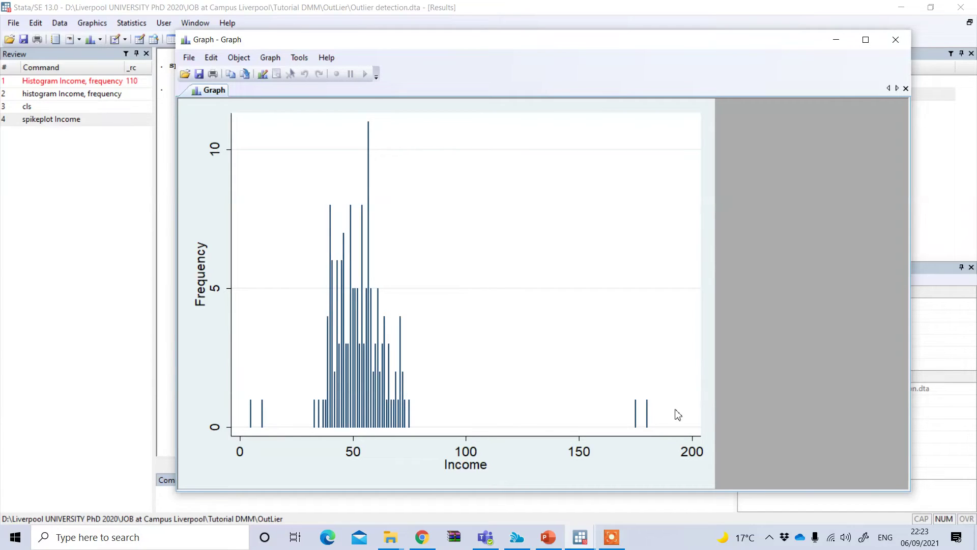
click(891, 43)
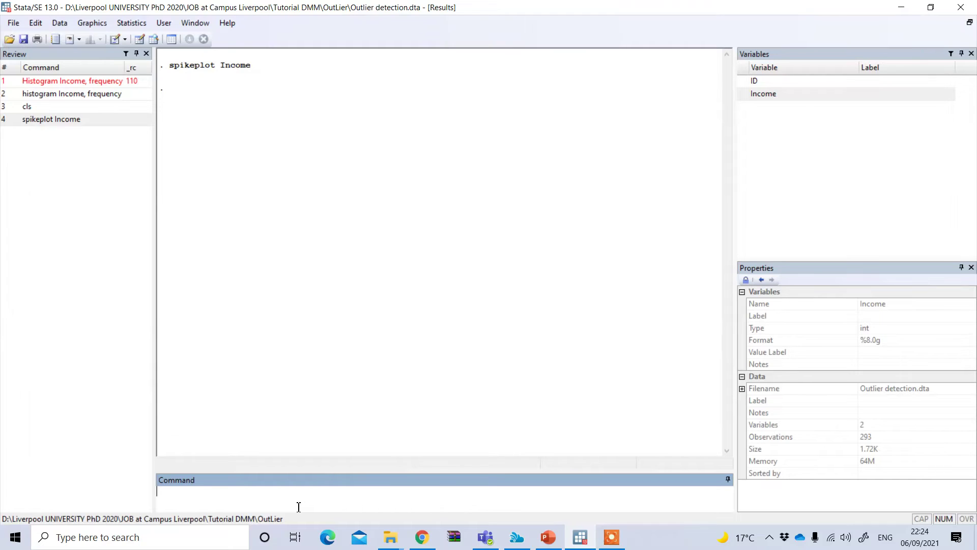
- Install the extremes package with ssc install extremes, which reports it's already up to date
text(ssc)
text(tall extremes)
key(Return)
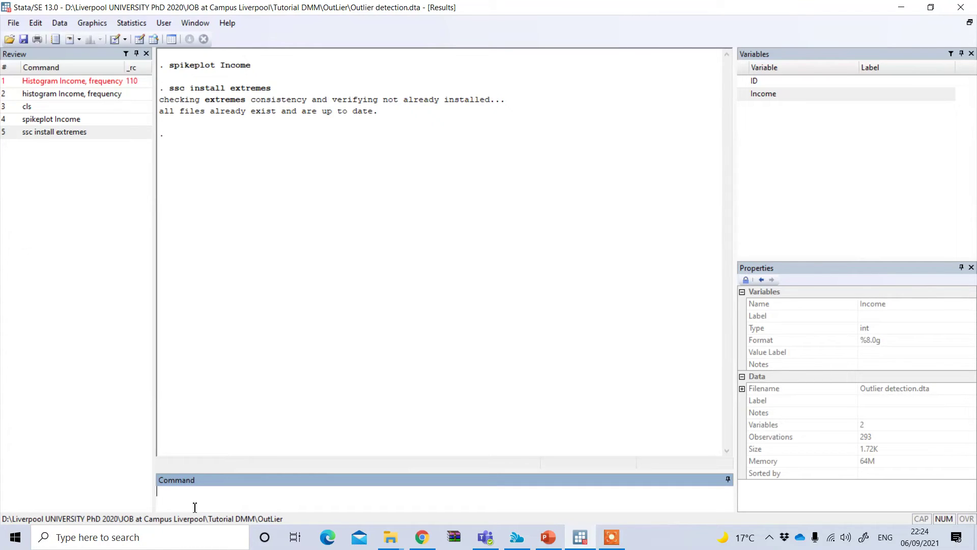
- Enter the command extremes Income,iqr(1.5) without running it
text(extremes)
click(746, 95)
double_click(746, 95)
click(245, 503)
text(,iqr()
text(1.5))
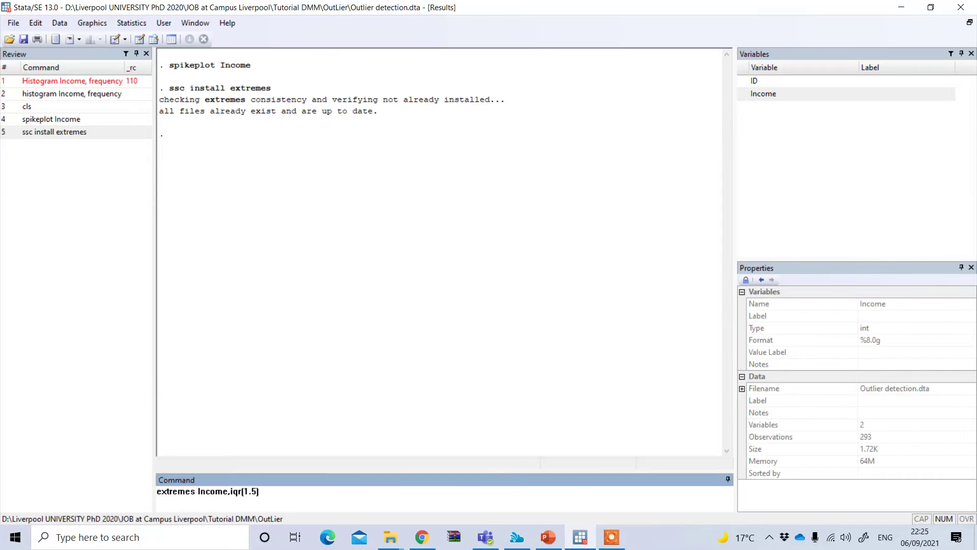
- Run extremes Income,iqr(1.5), listing incomes 5, 10 (IDs 42, 137) and 175, 180 (IDs 37, 149)
drag(243, 491, 256, 490)
click(270, 497)
key(Return)
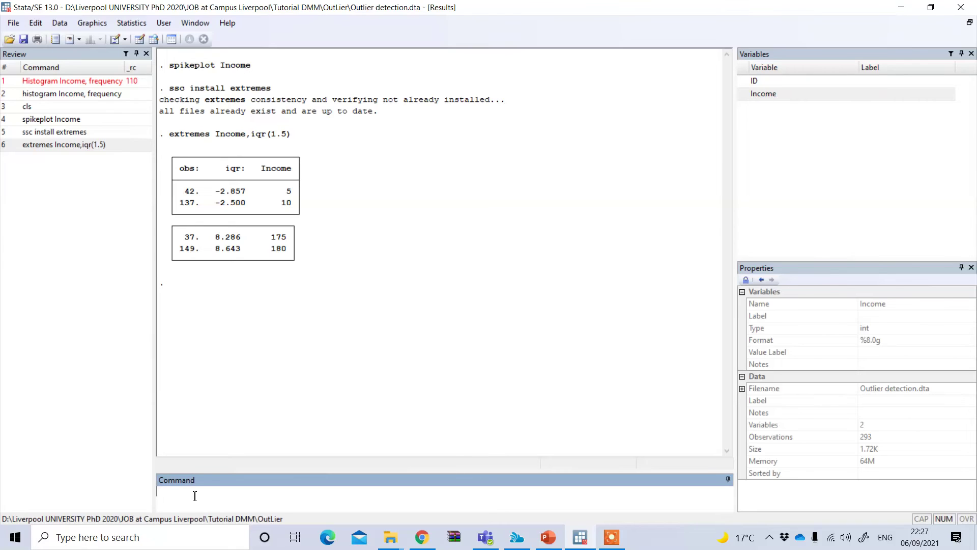
- Create stdINCOME with egen stdINCOME=std(Income) and browse it beside ID and Income
text(egen stdINCOME=std)
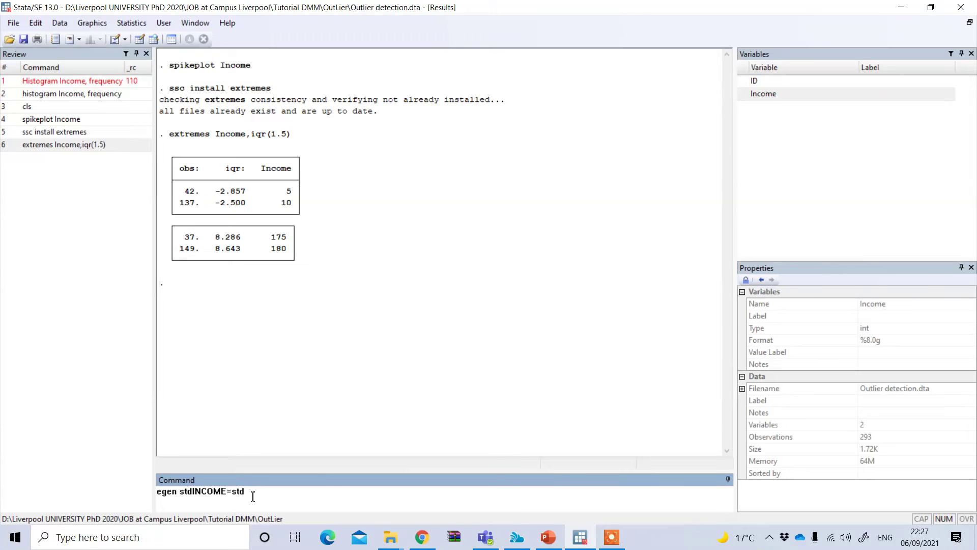
text(()
click(750, 95)
click(325, 489)
text())
key(Return)
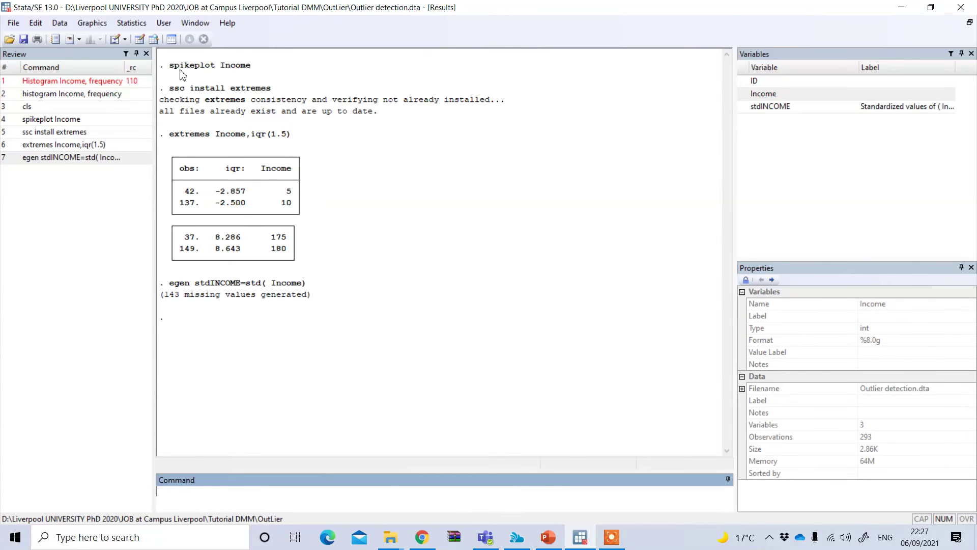
click(154, 40)
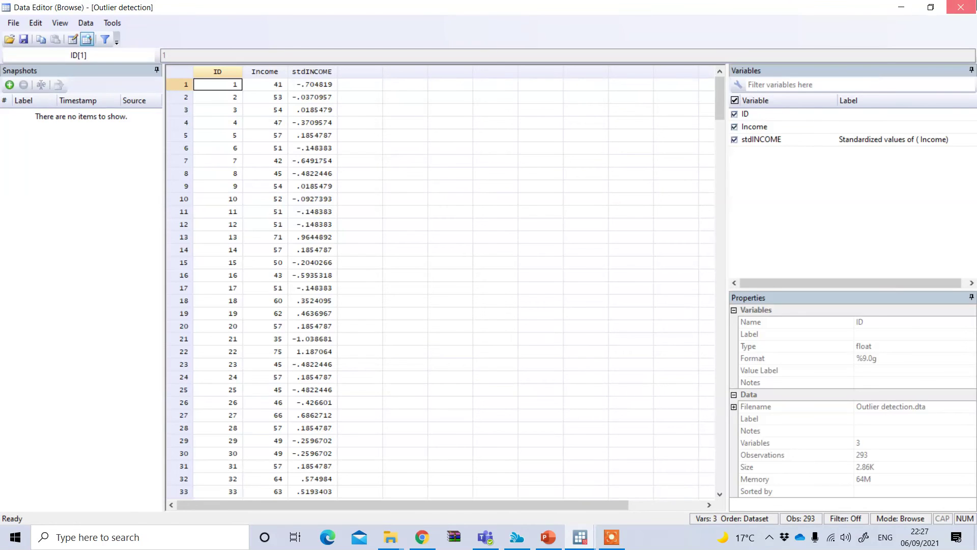
- Sort by stdINCOME and browse, with ID 42 at -2.707989 listed first
click(961, 7)
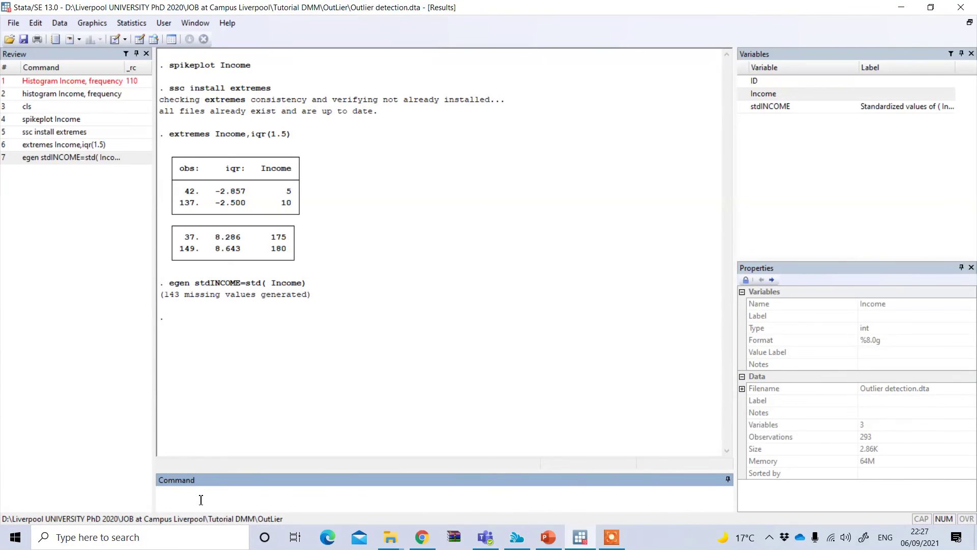
text(sort)
double_click(744, 108)
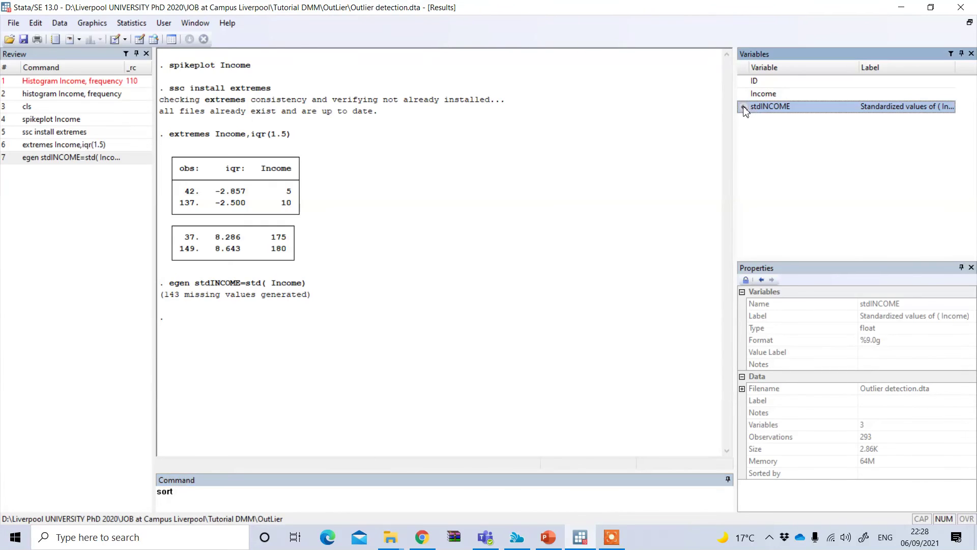
click(248, 498)
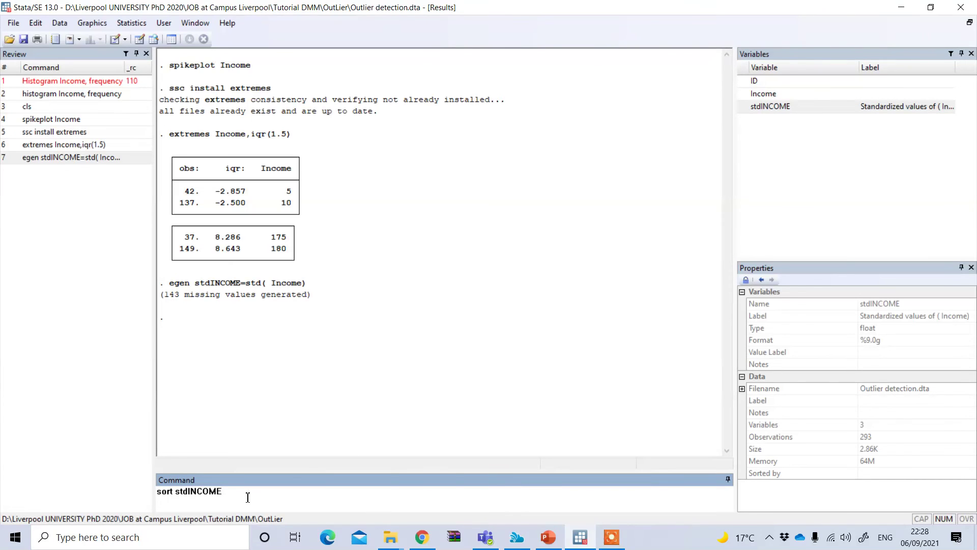
key(Return)
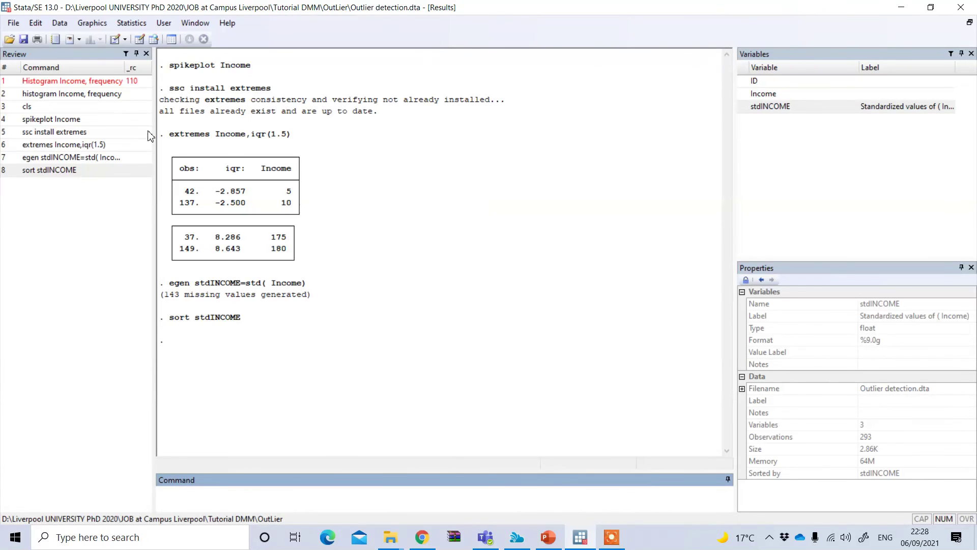
click(154, 40)
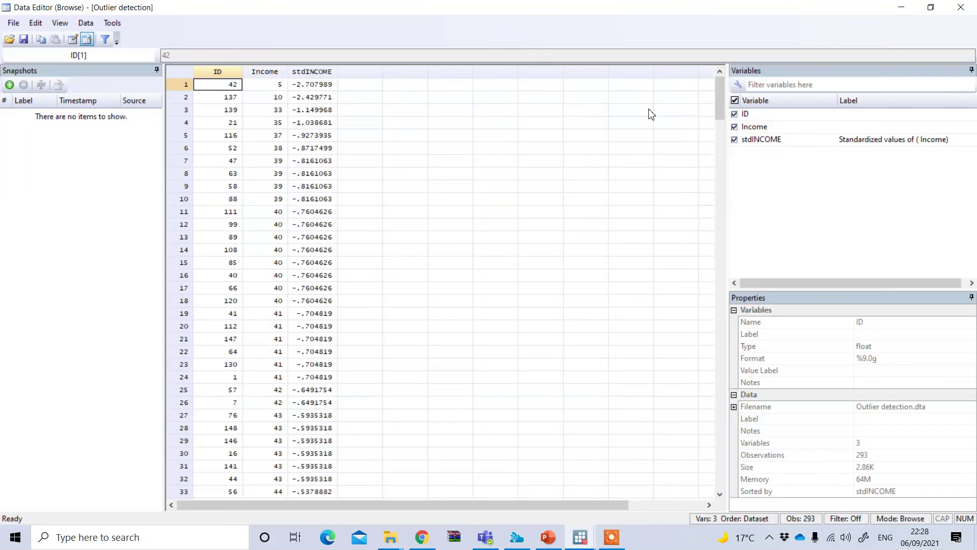
- Inspect the extreme stdINCOME z-scores, such as -2.707989 for ID 42, then close the Data Editor
drag(723, 95, 694, 59)
drag(720, 102, 704, 268)
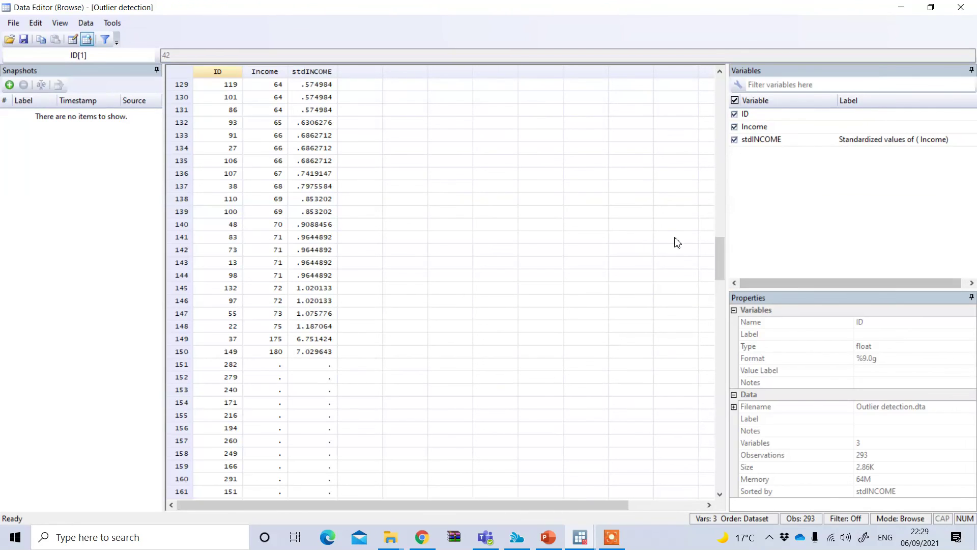
drag(718, 251, 716, 72)
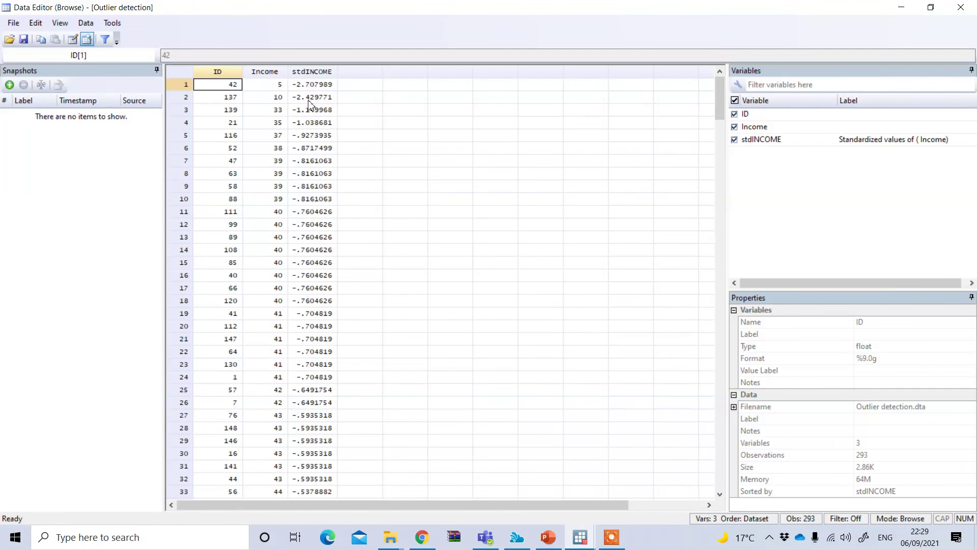
drag(717, 90, 712, 274)
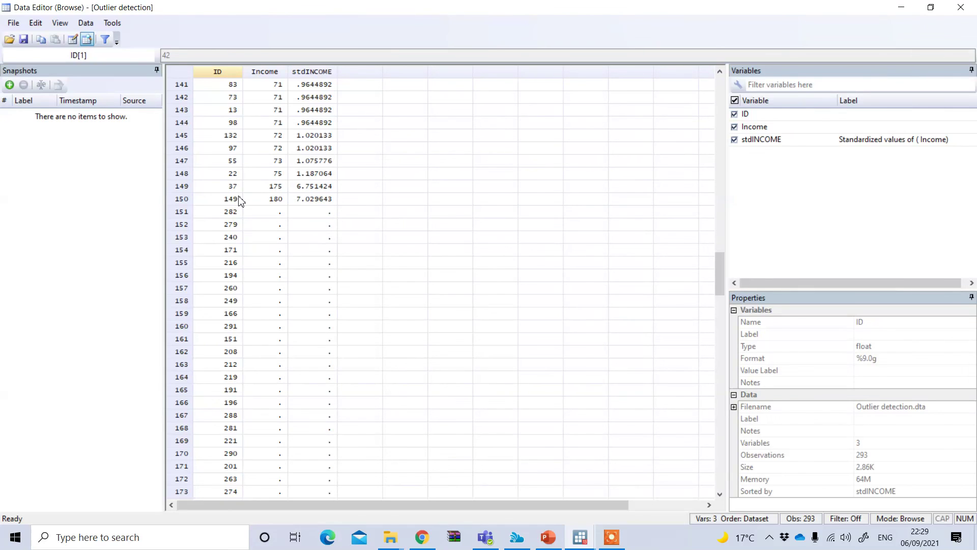
drag(719, 270, 718, 91)
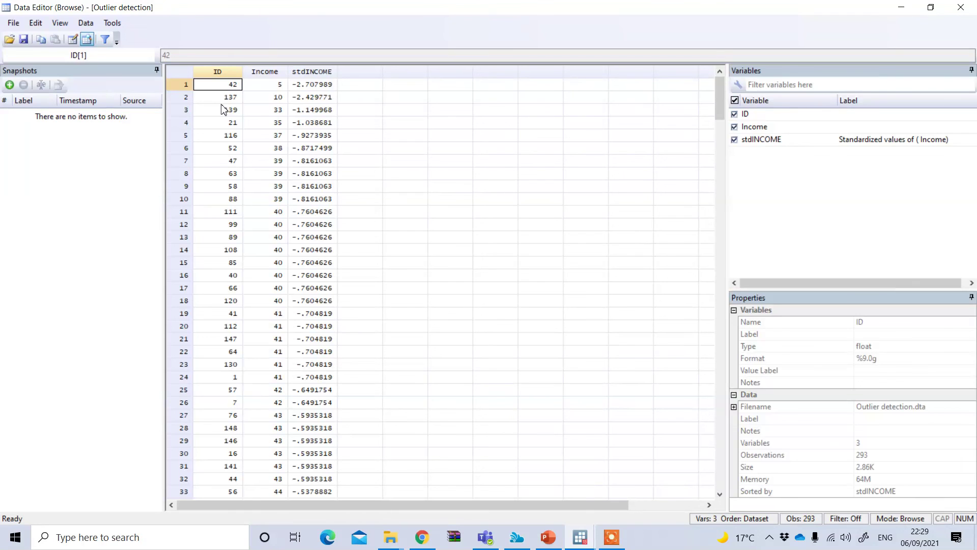
click(960, 7)
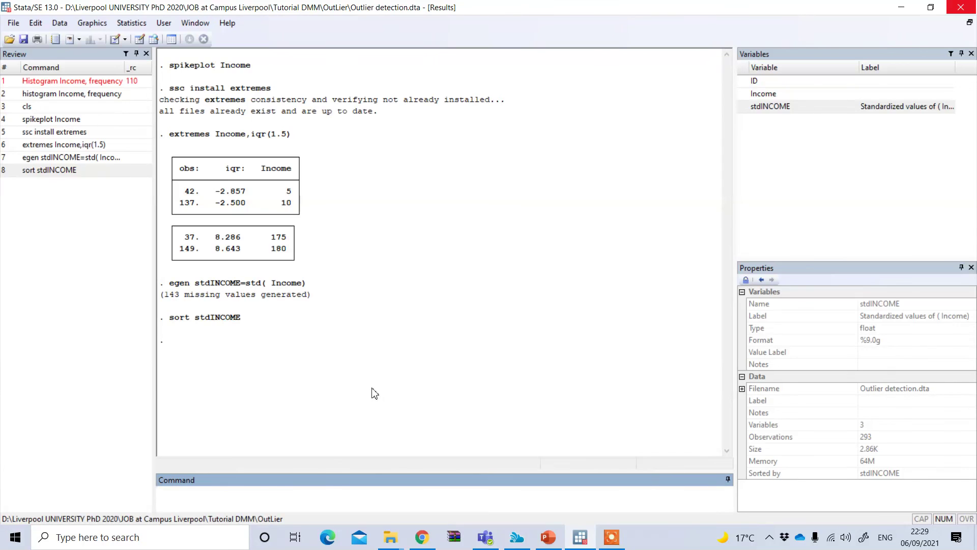